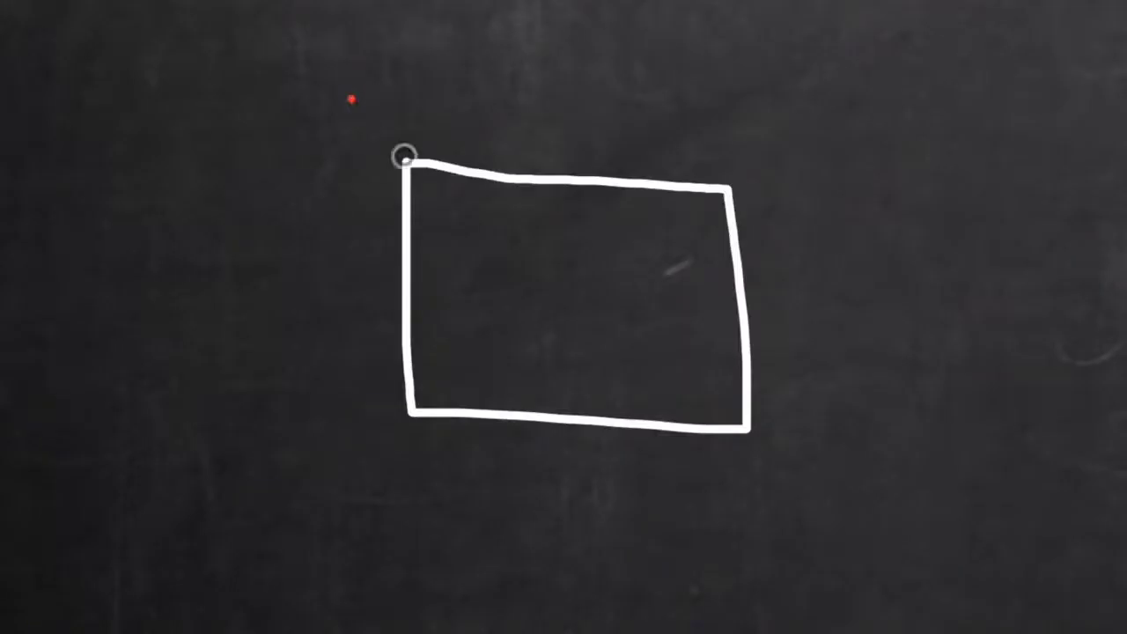
drag(360, 107, 749, 528)
drag(757, 176, 494, 477)
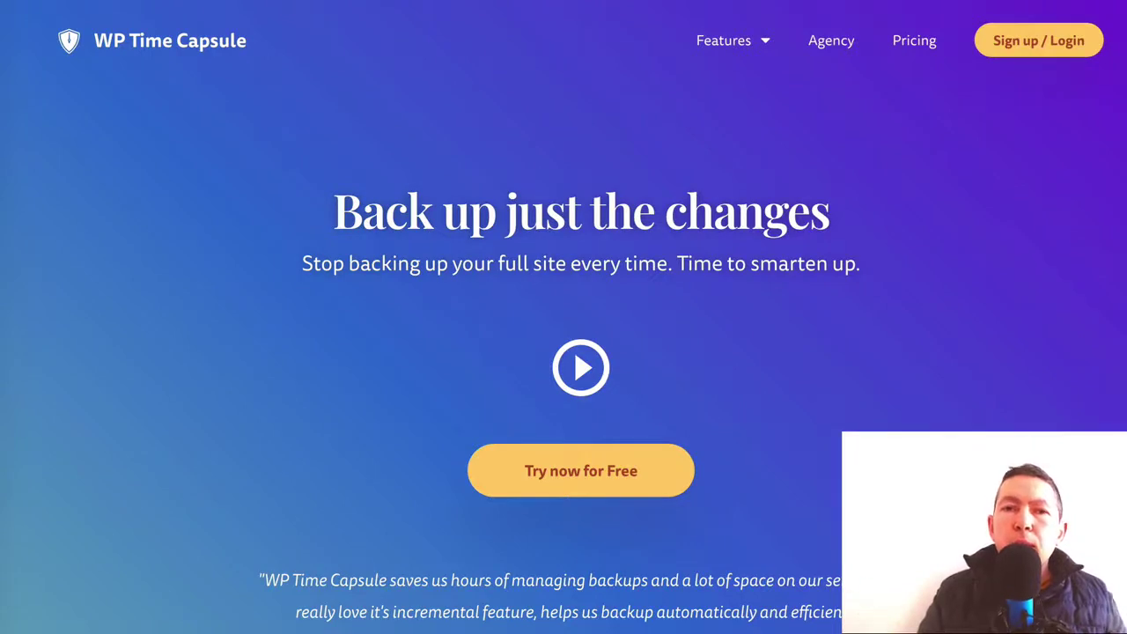
Go to the WP Time Capsule login for existing accounts and show the site options of theycallmehoz.com in the websites dashboard.
click(1073, 44)
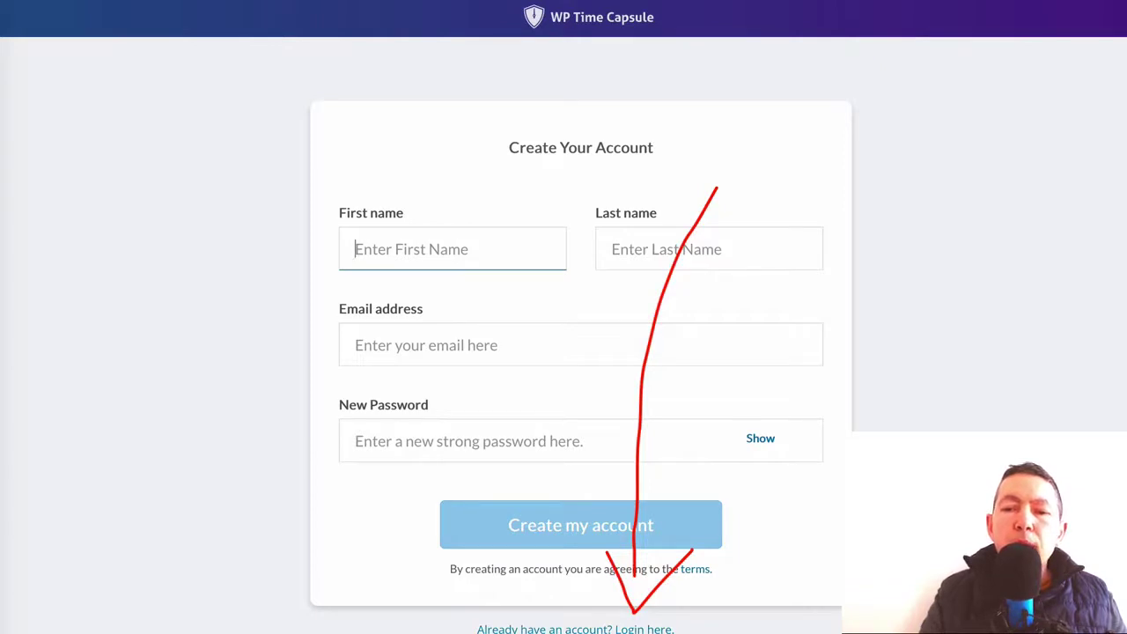
click(656, 629)
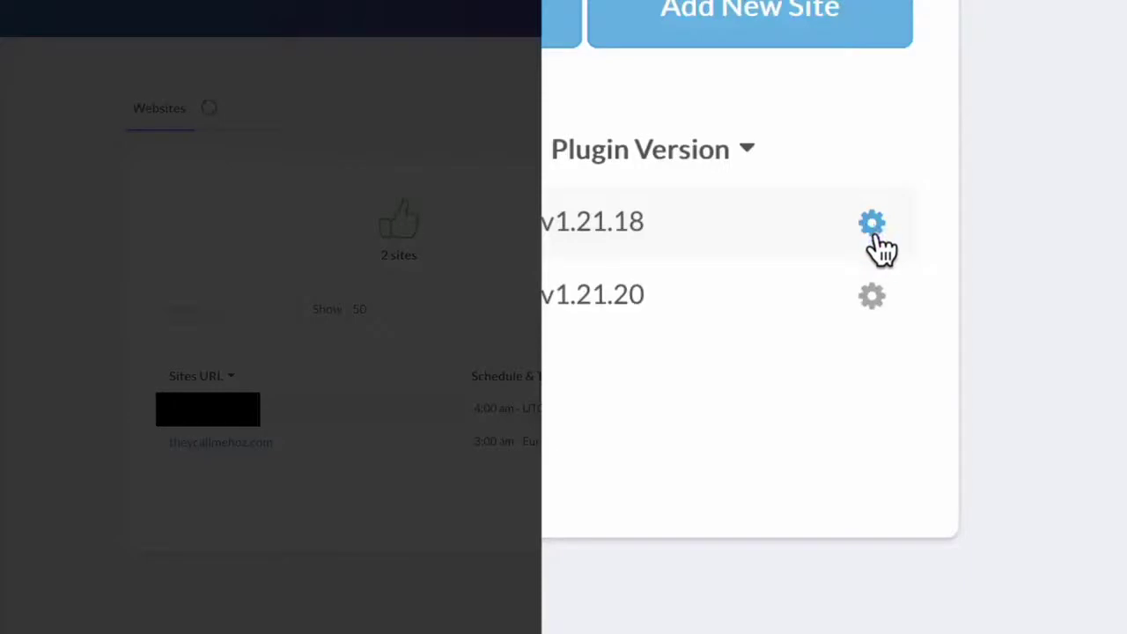
click(875, 302)
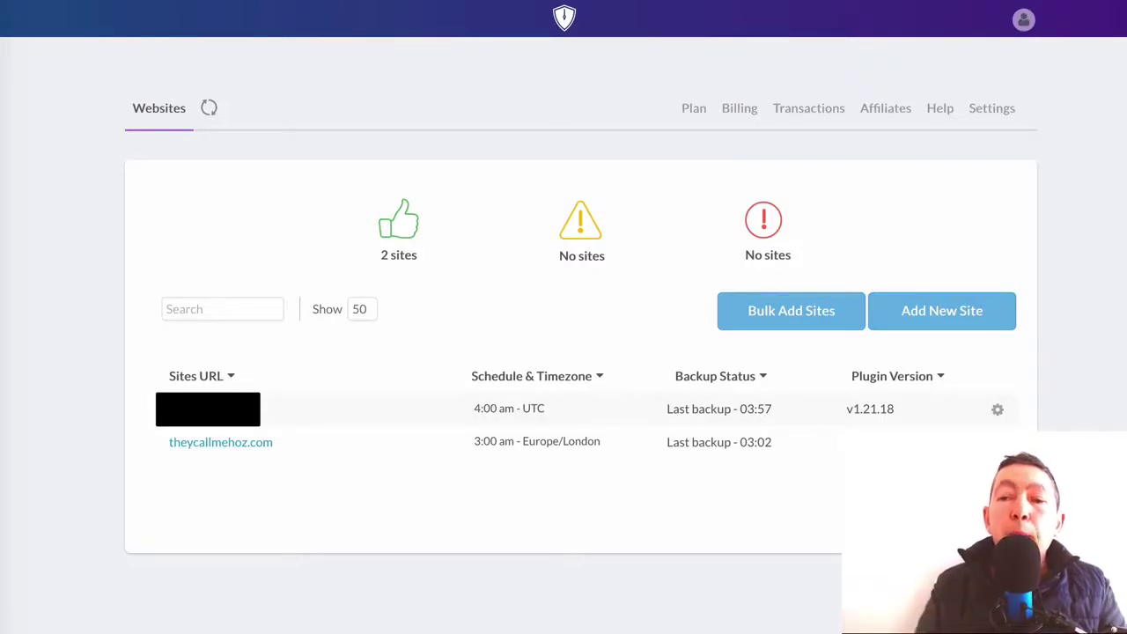
click(996, 442)
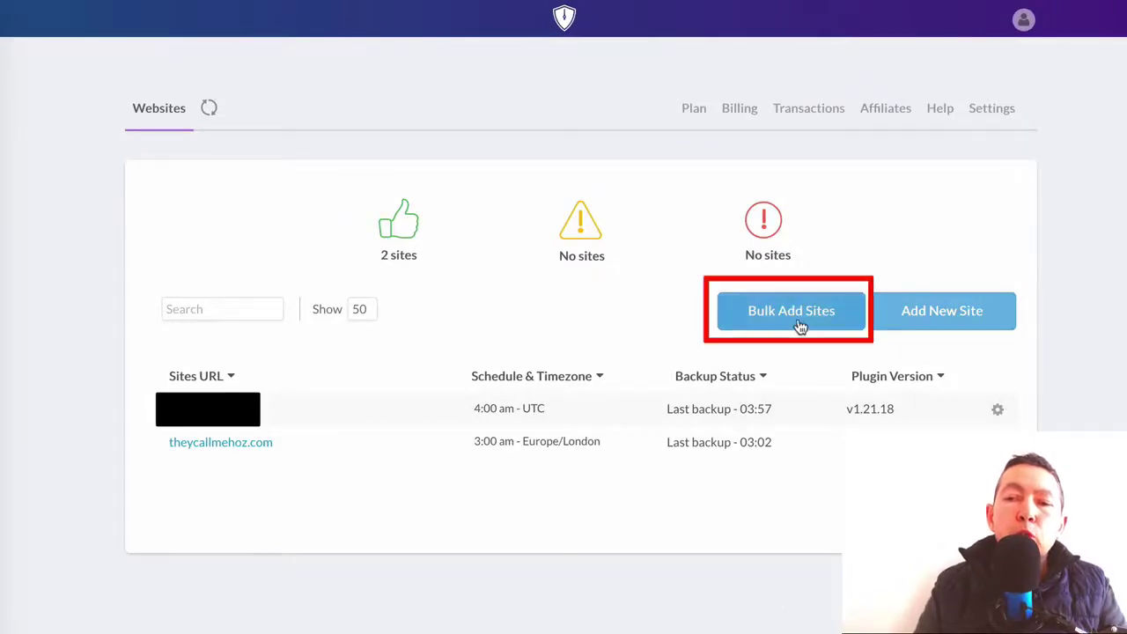
Add a new WordPress site to the WP Time Capsule account using the copied site URL.
click(966, 323)
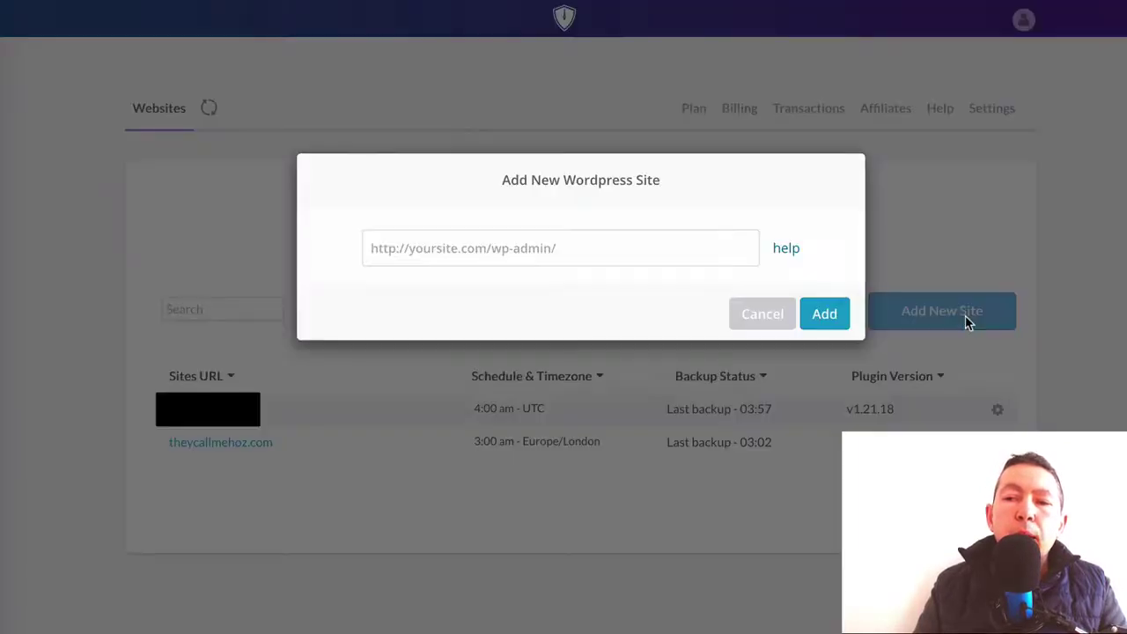
click(550, 246)
key(ctrl+v)
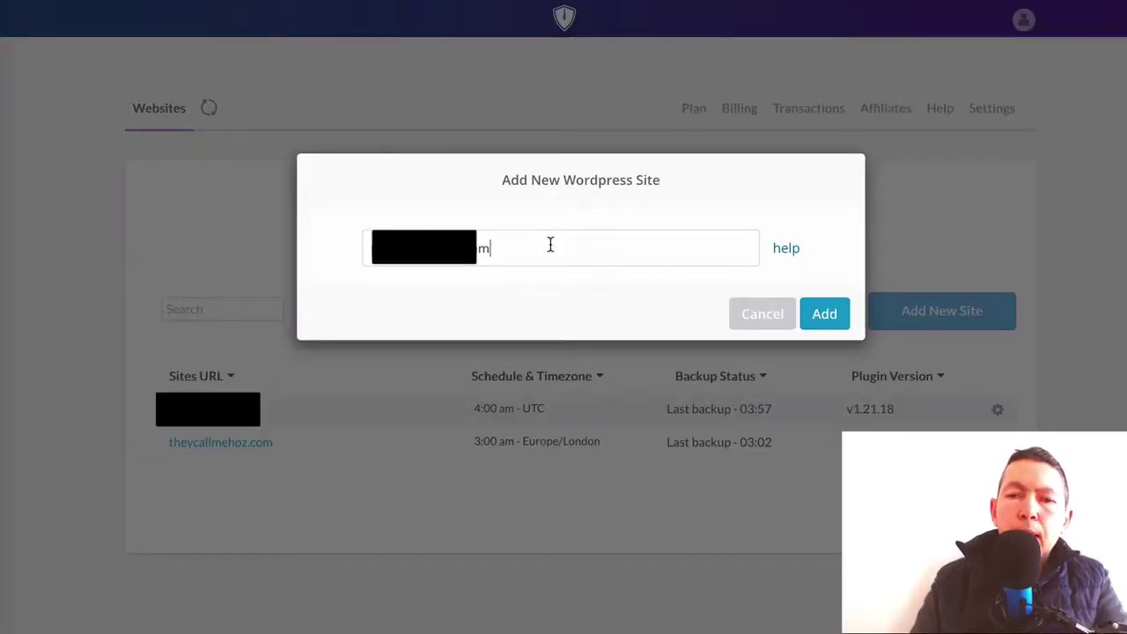
click(825, 315)
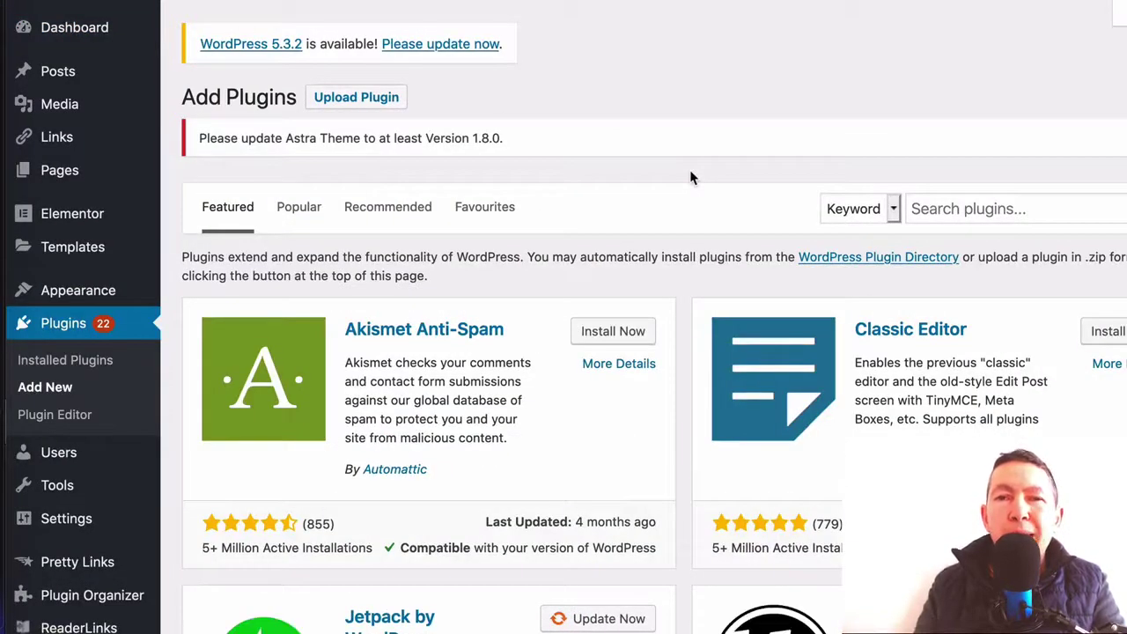
Search the WordPress plugins for "wp time capsule", and install and activate Backup and Staging by WP Time Capsule.
click(940, 208)
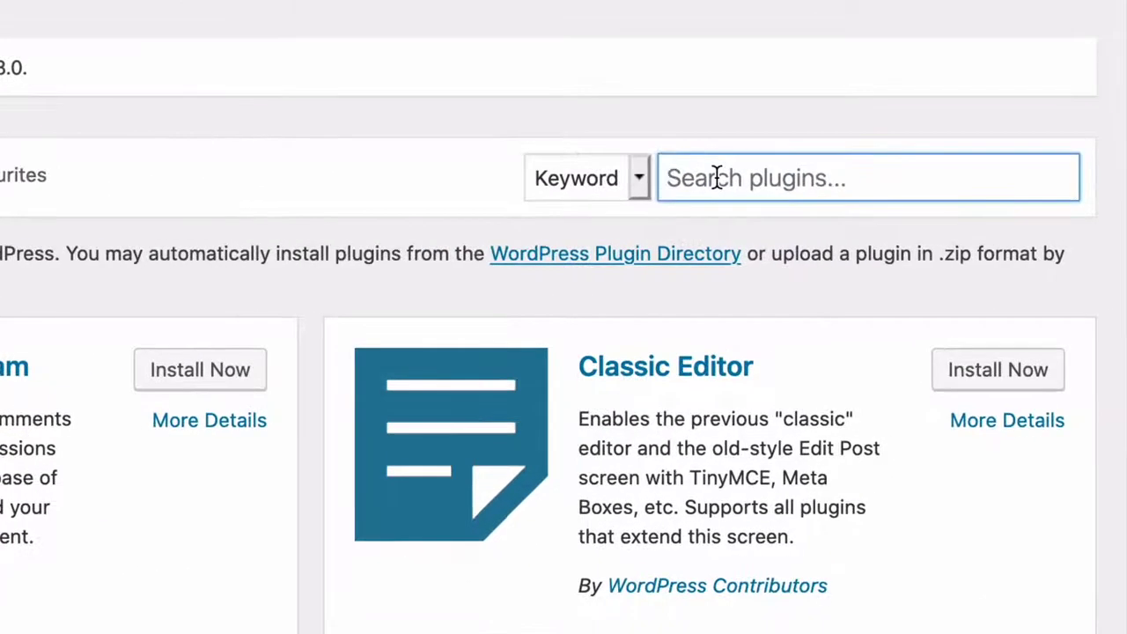
text(wp time capsule)
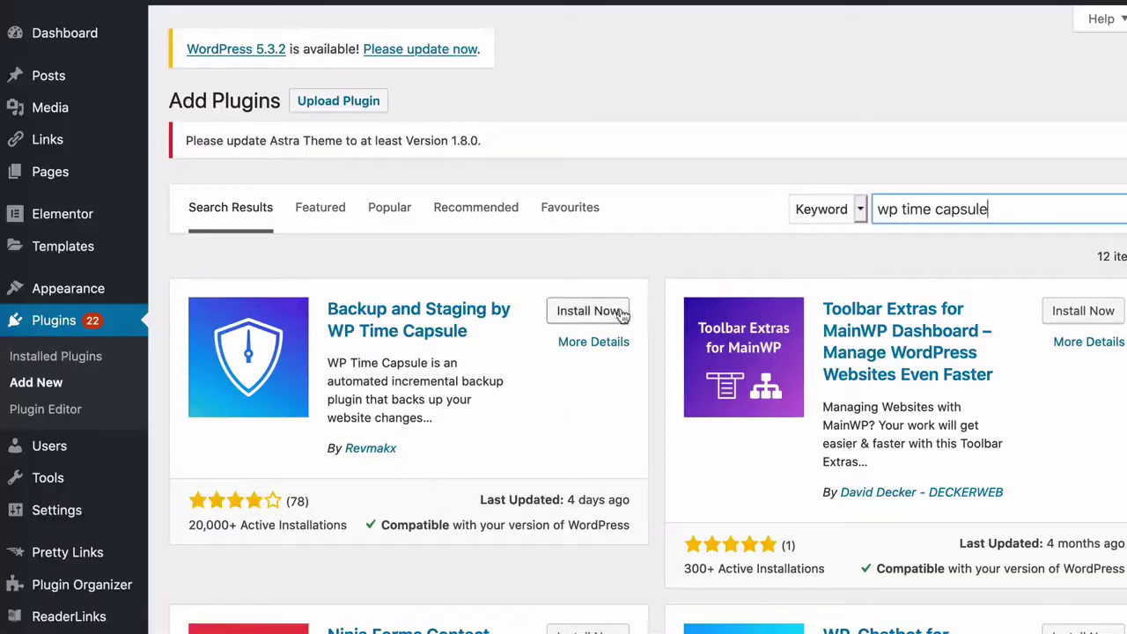
click(621, 312)
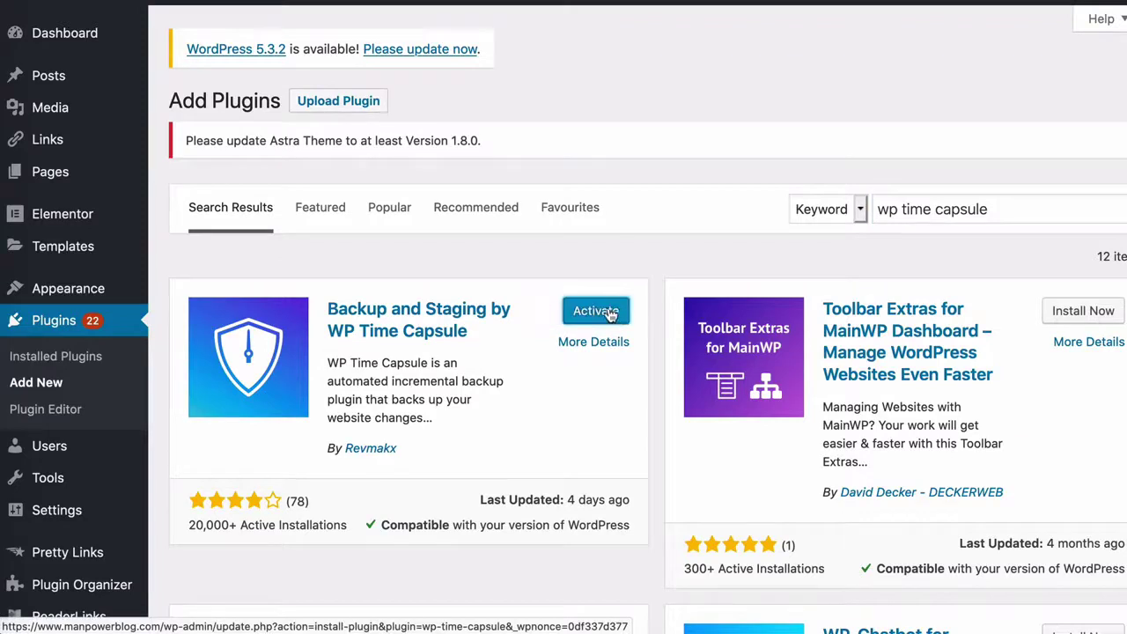
click(608, 315)
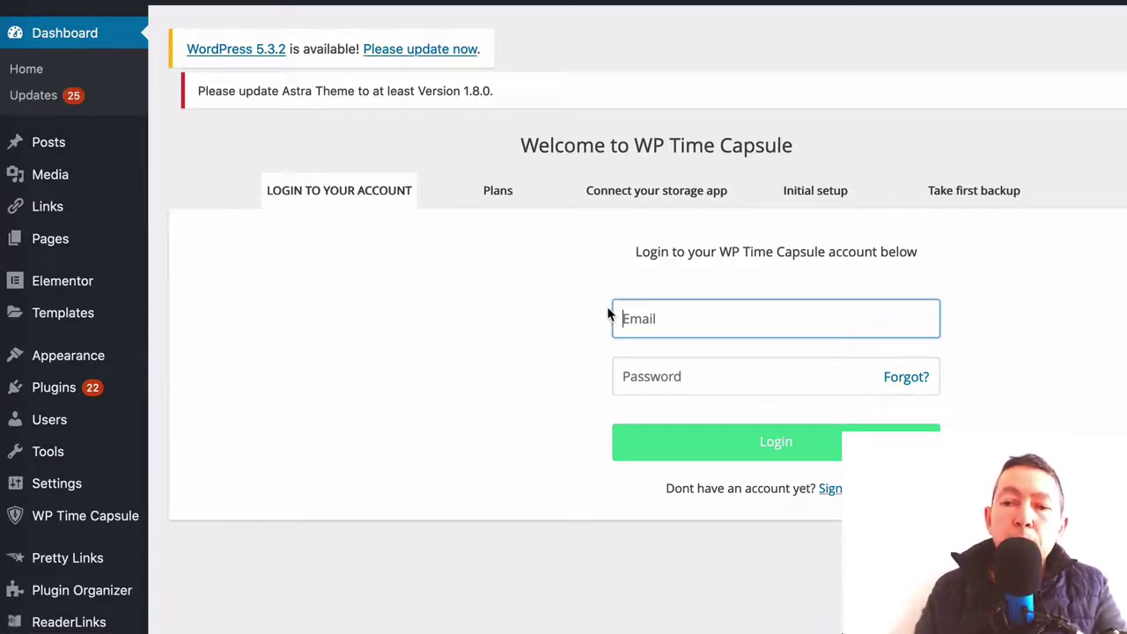
Log in to the WP Time Capsule account from the plugin and keep Freelancer as the current plan.
click(760, 440)
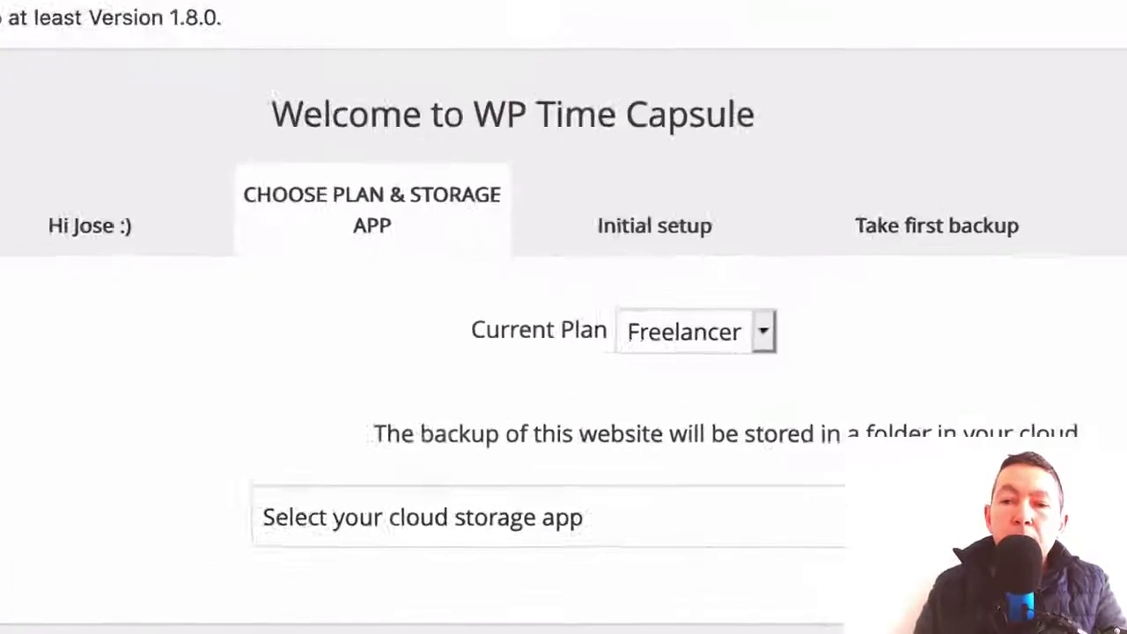
click(678, 335)
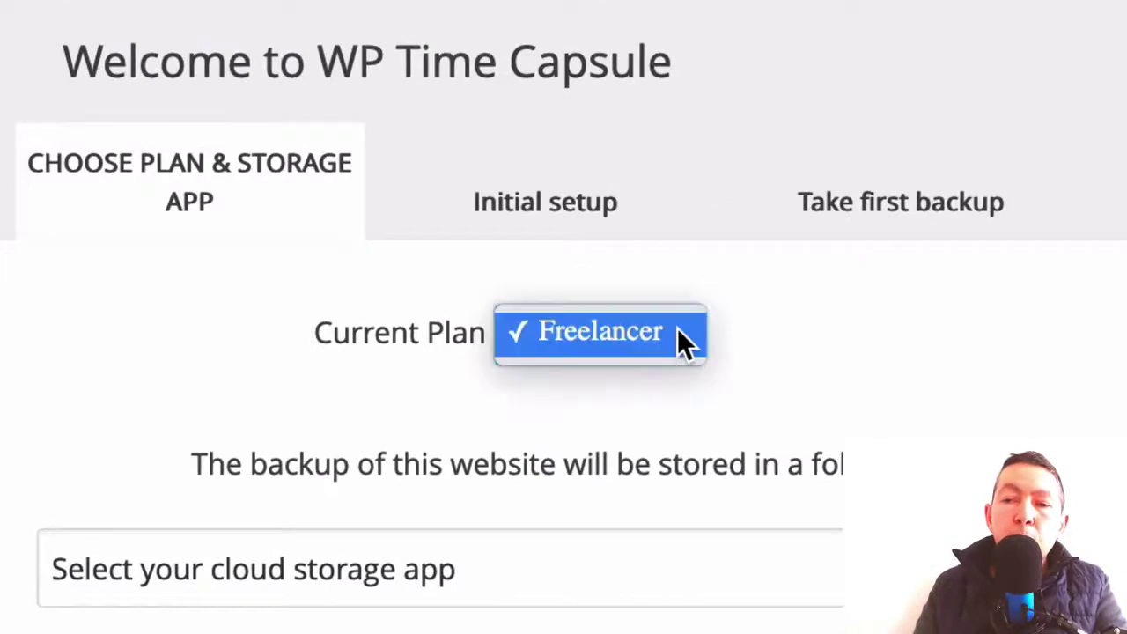
click(680, 338)
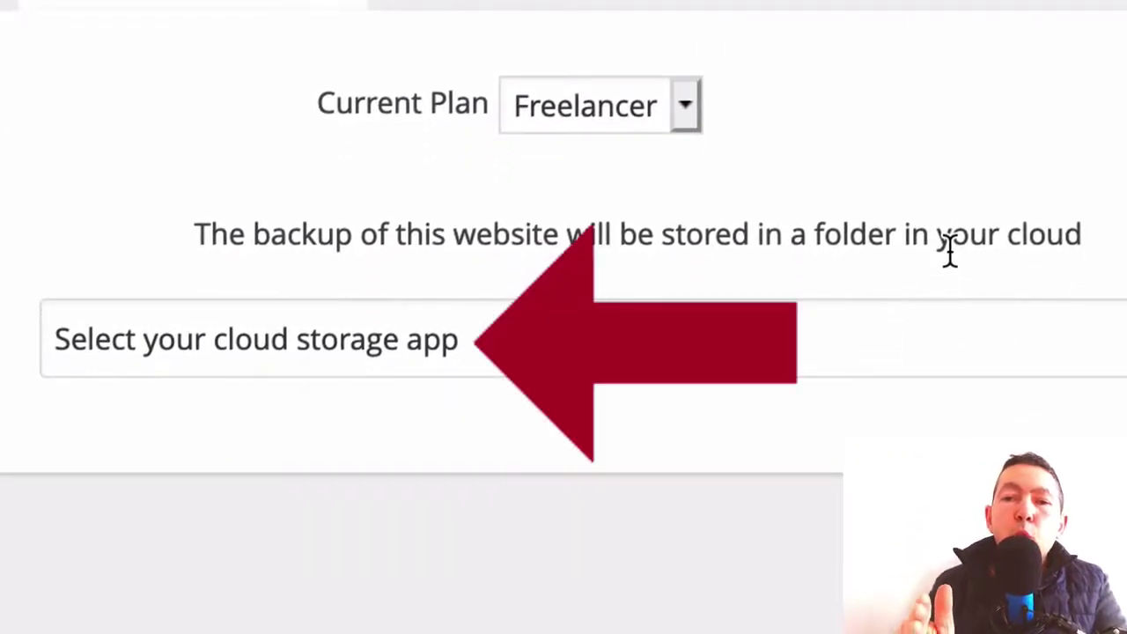
Choose Dropbox as the cloud storage app and connect it by signing in to the Dropbox account.
click(843, 349)
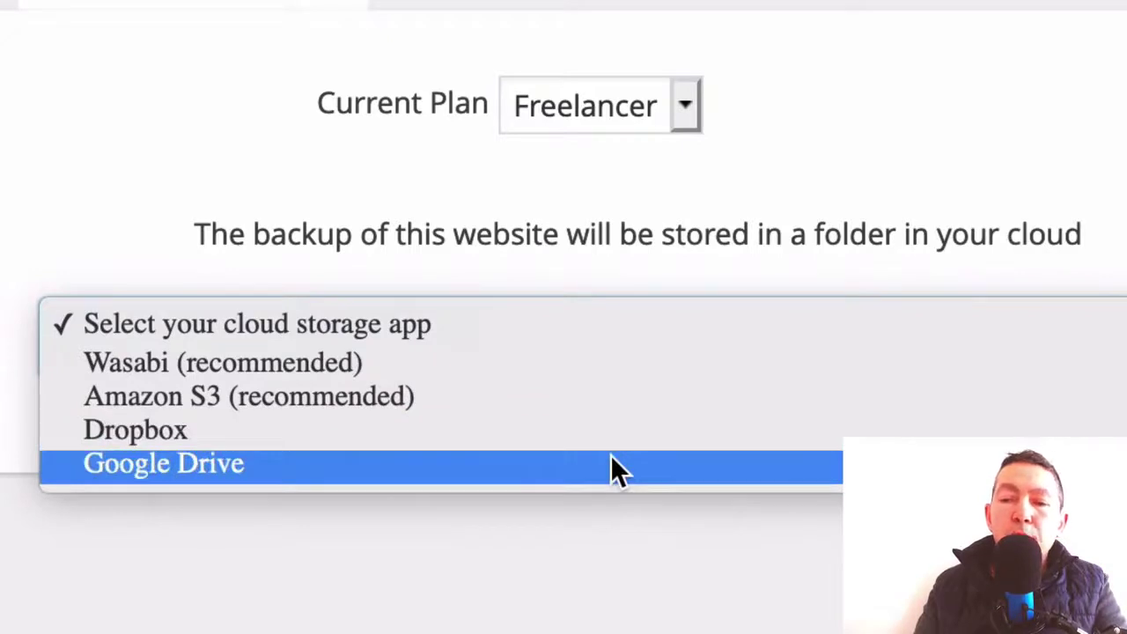
click(594, 429)
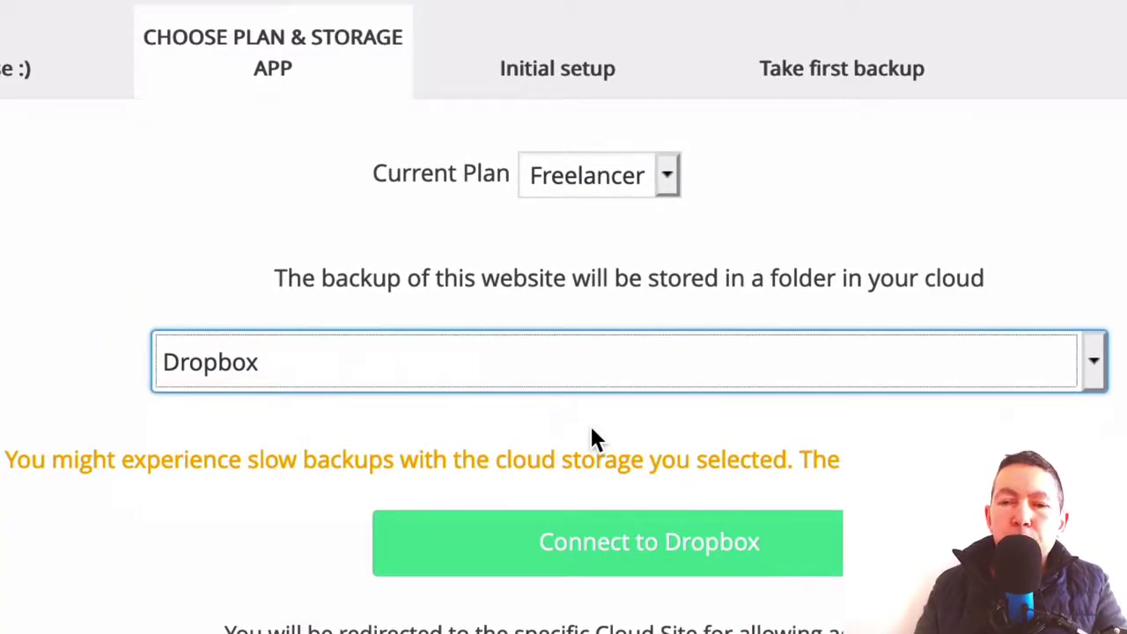
click(644, 542)
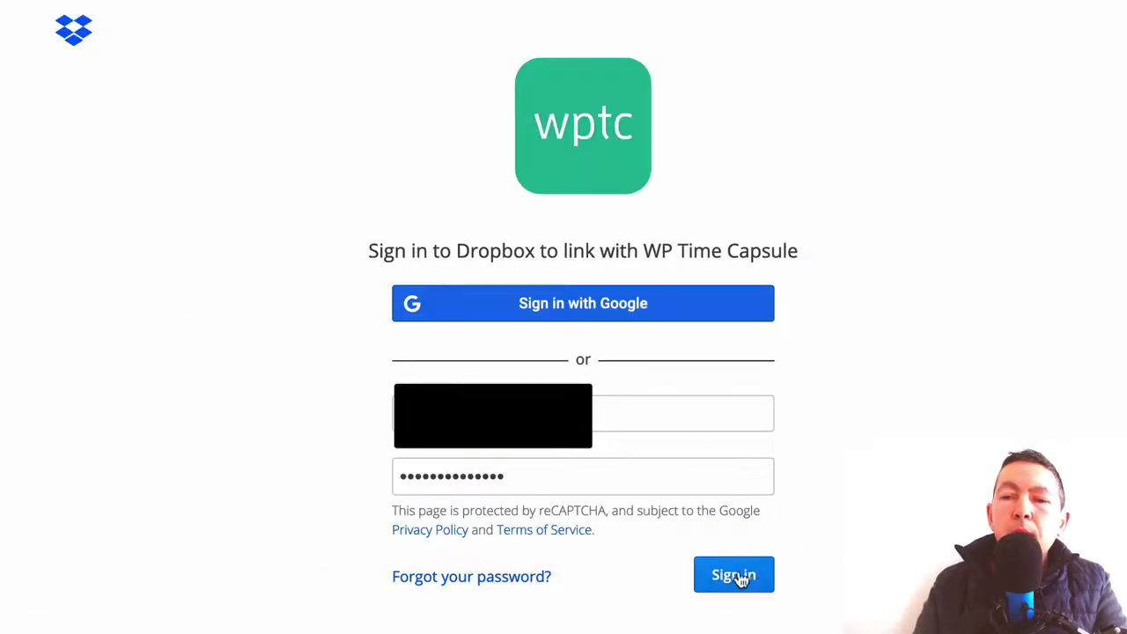
click(733, 575)
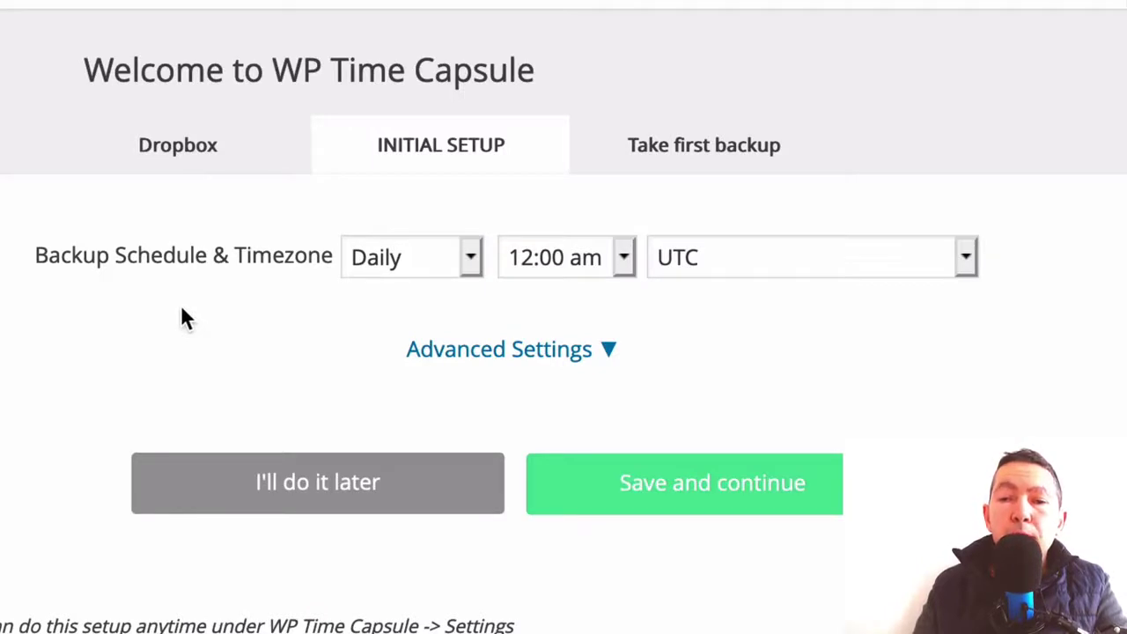
Review the backup frequencies and advanced settings, and save the initial setup with a Daily, 12:00 am, UTC schedule.
click(469, 256)
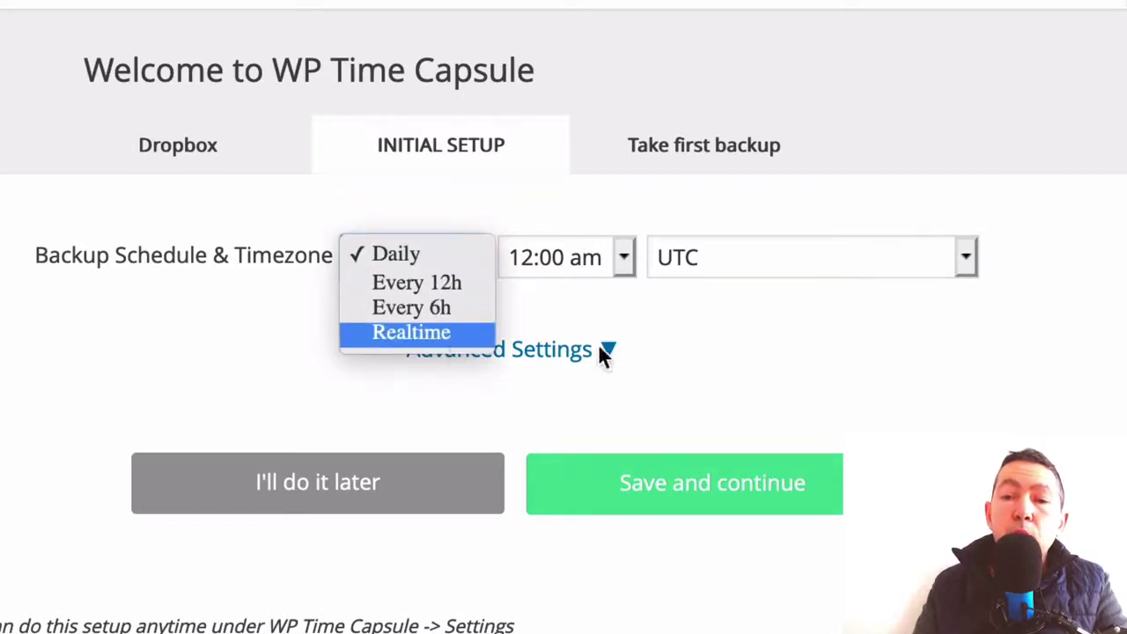
click(798, 380)
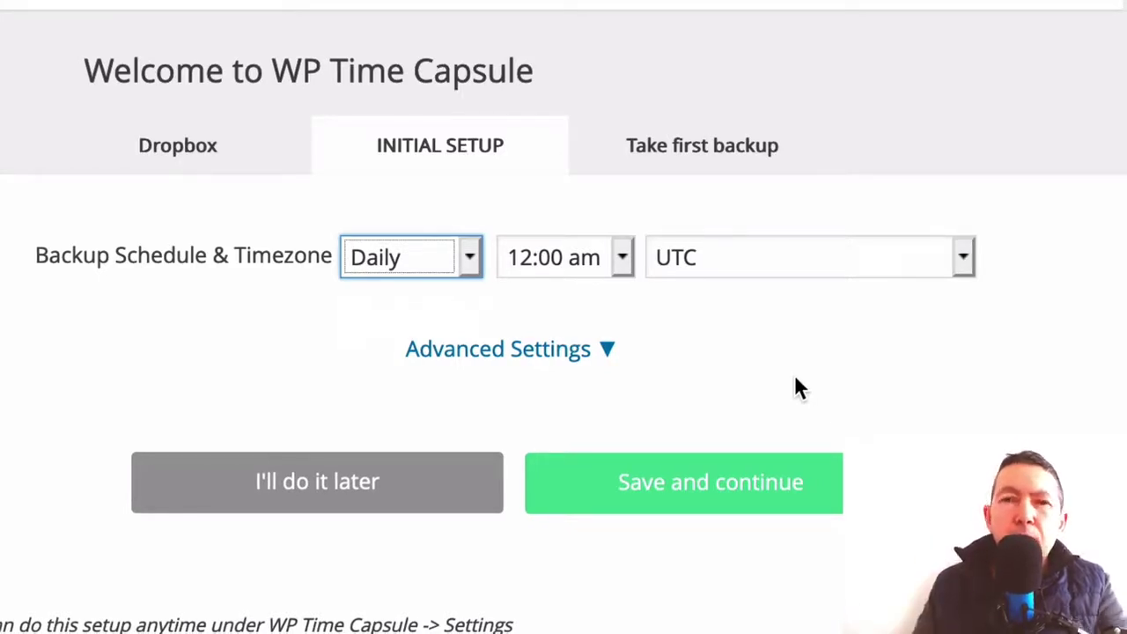
click(608, 350)
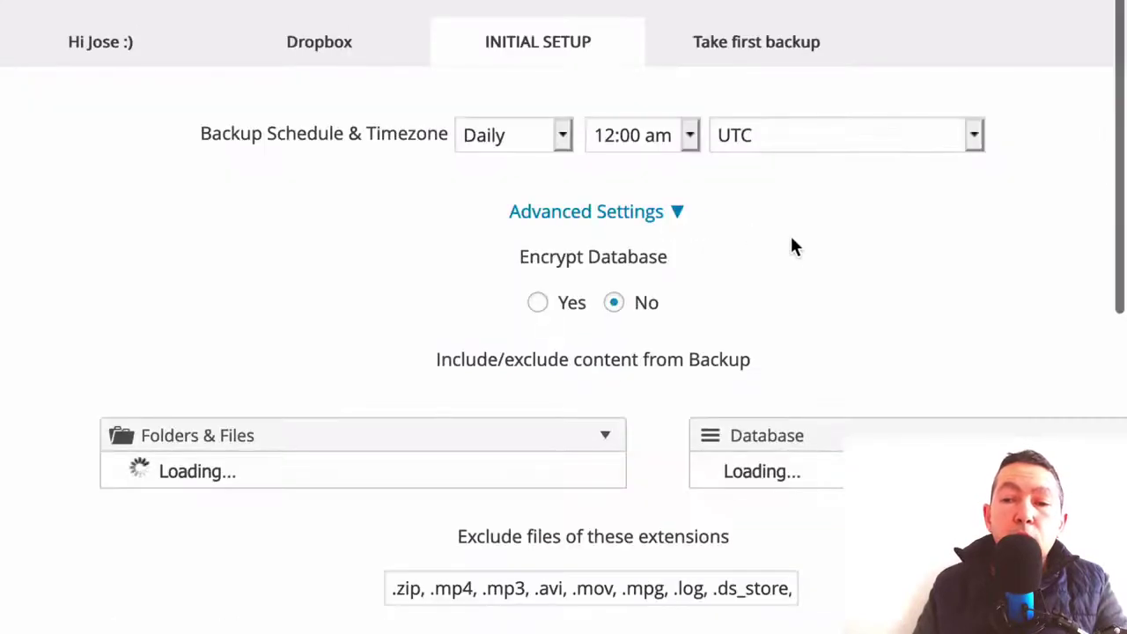
scroll(747, 388, down, 1)
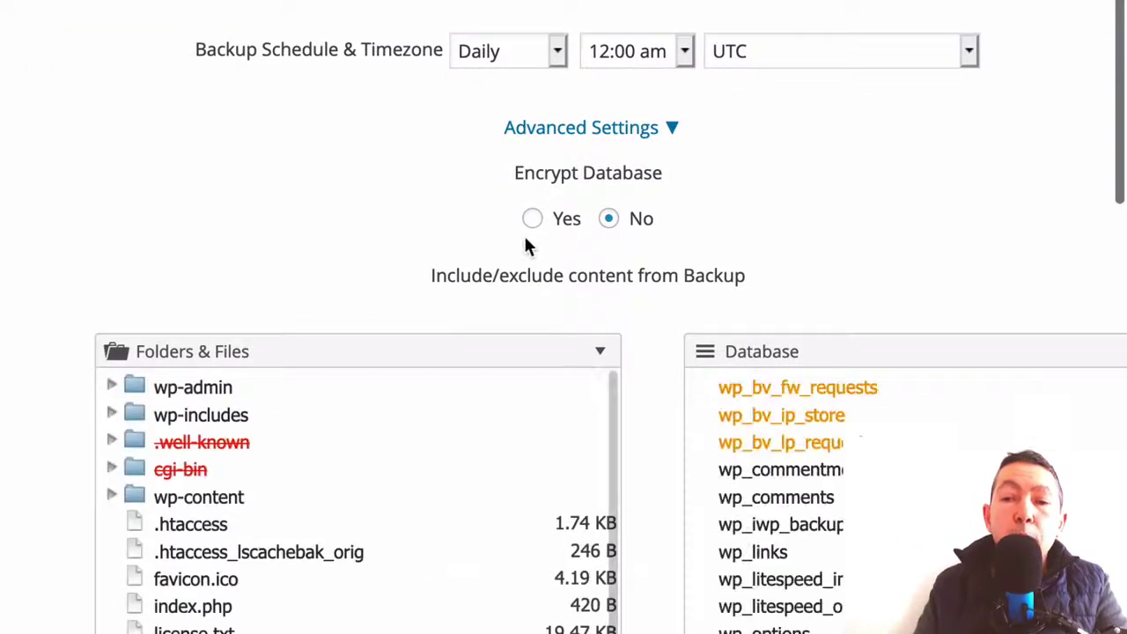
scroll(774, 219, down, 3)
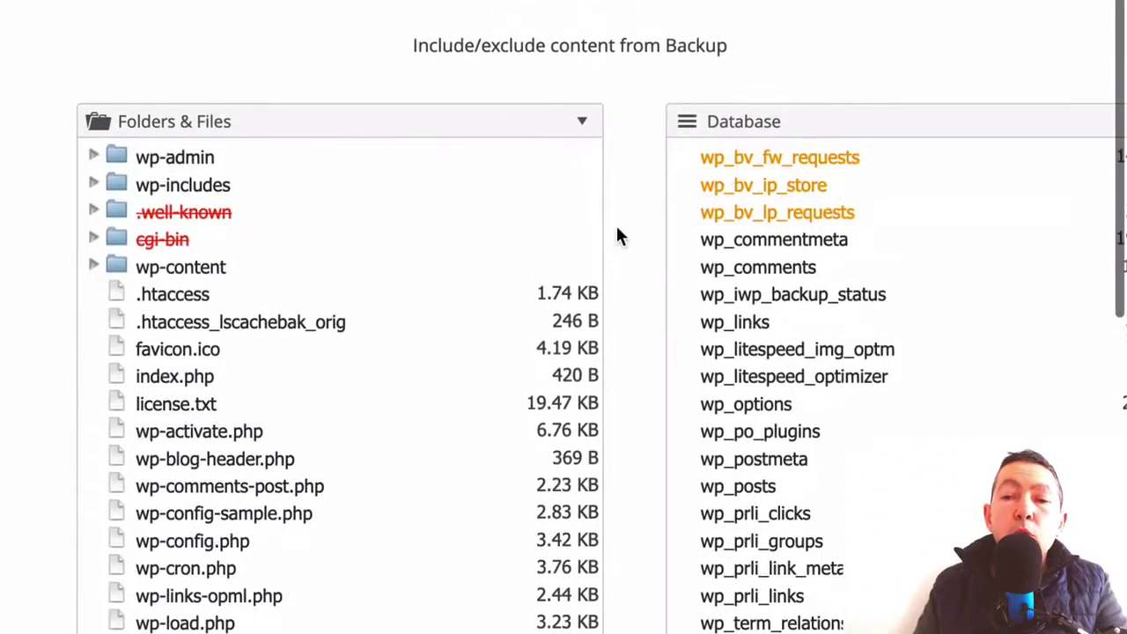
scroll(639, 256, down, 1)
scroll(639, 255, up, 3)
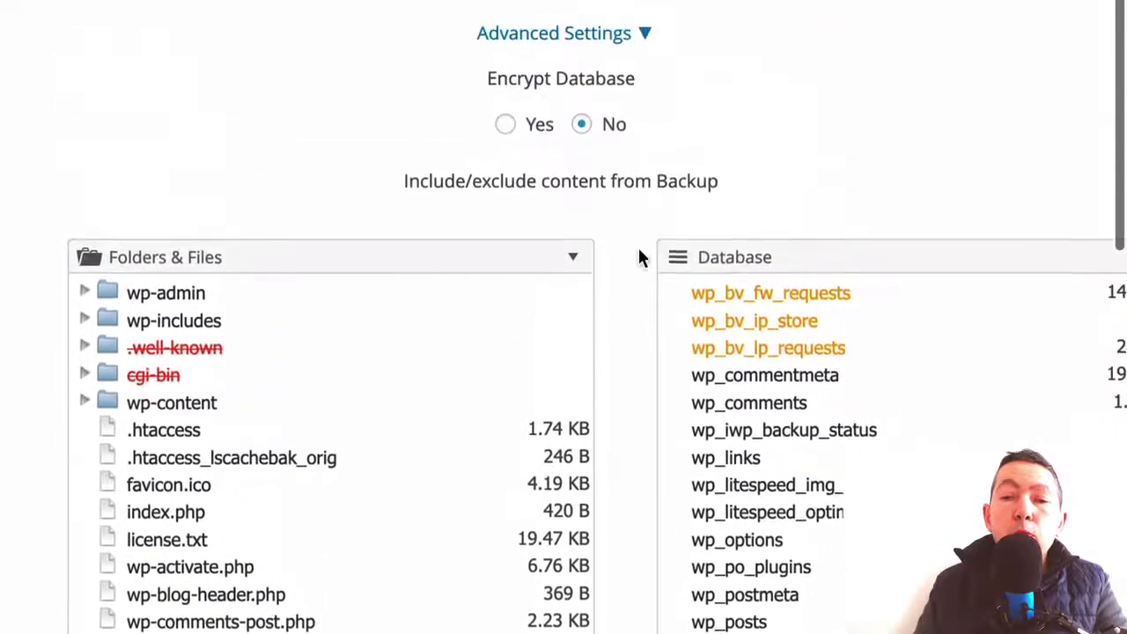
click(645, 64)
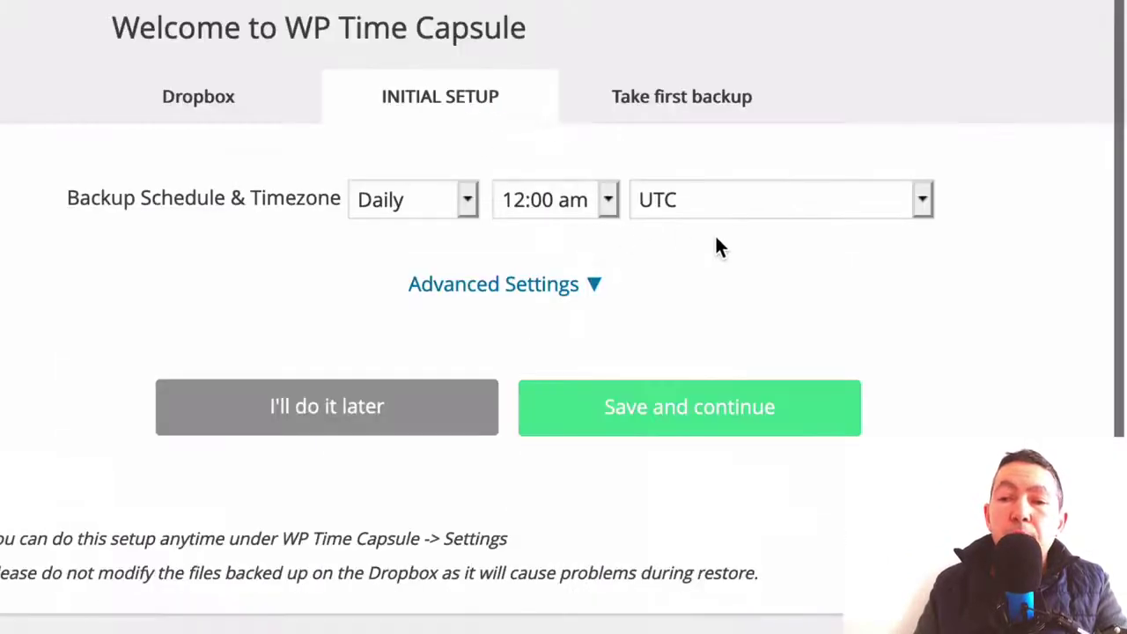
click(674, 406)
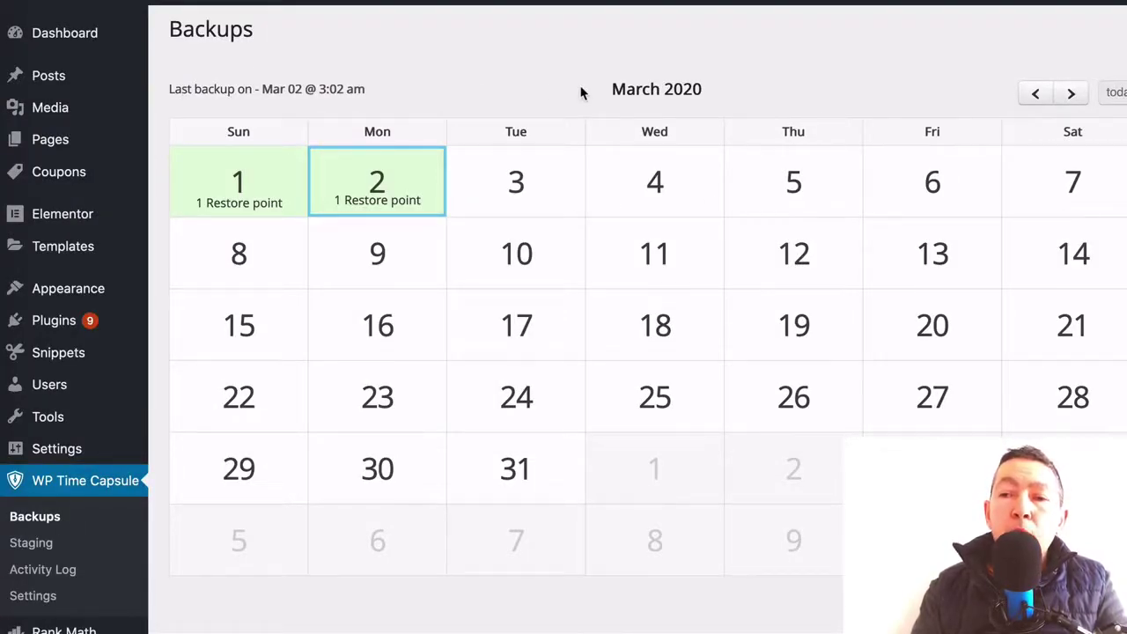
Show the restore points for February 2020 in the site's backups calendar.
click(1034, 98)
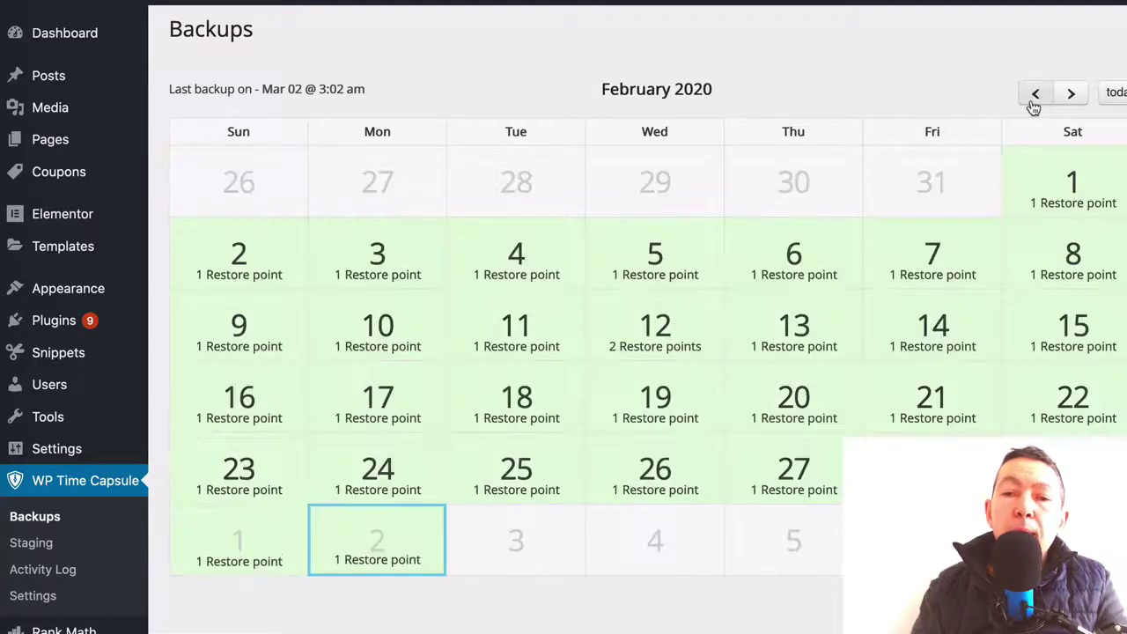
scroll(754, 184, down, 1)
scroll(754, 184, up, 1)
scroll(754, 184, down, 1)
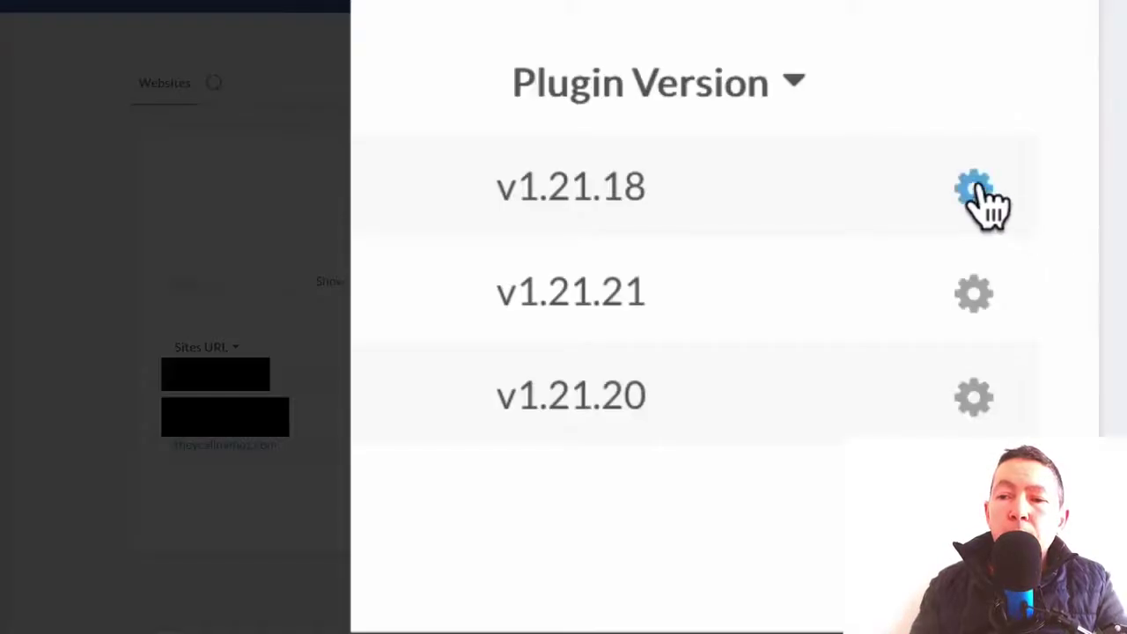
View the management options for the first listed site in the WP Time Capsule websites dashboard.
click(975, 194)
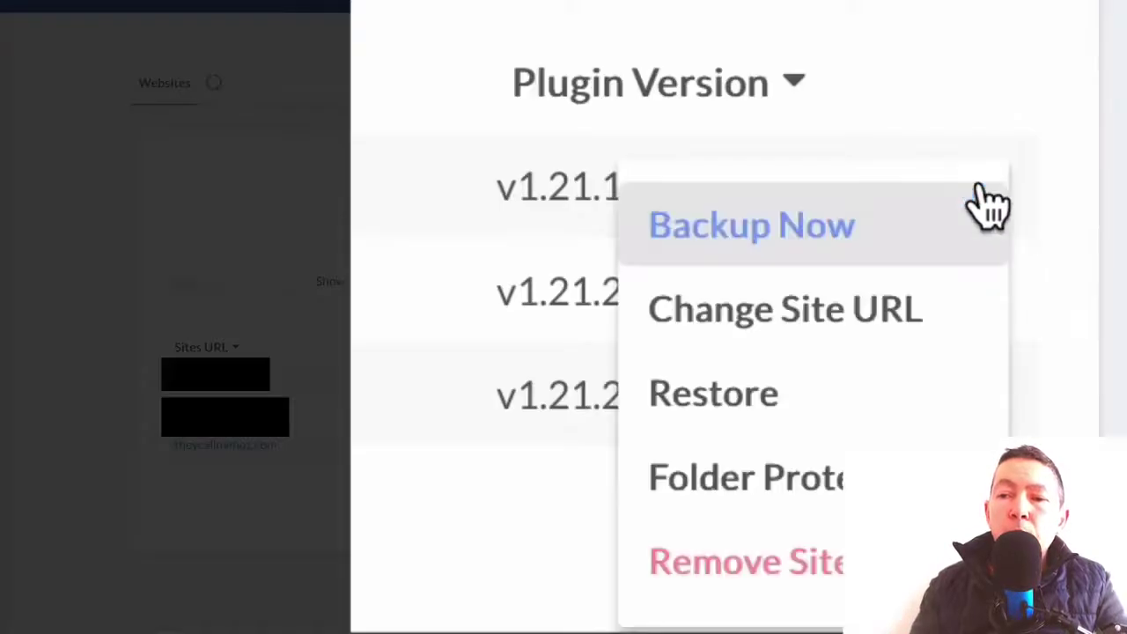
click(750, 121)
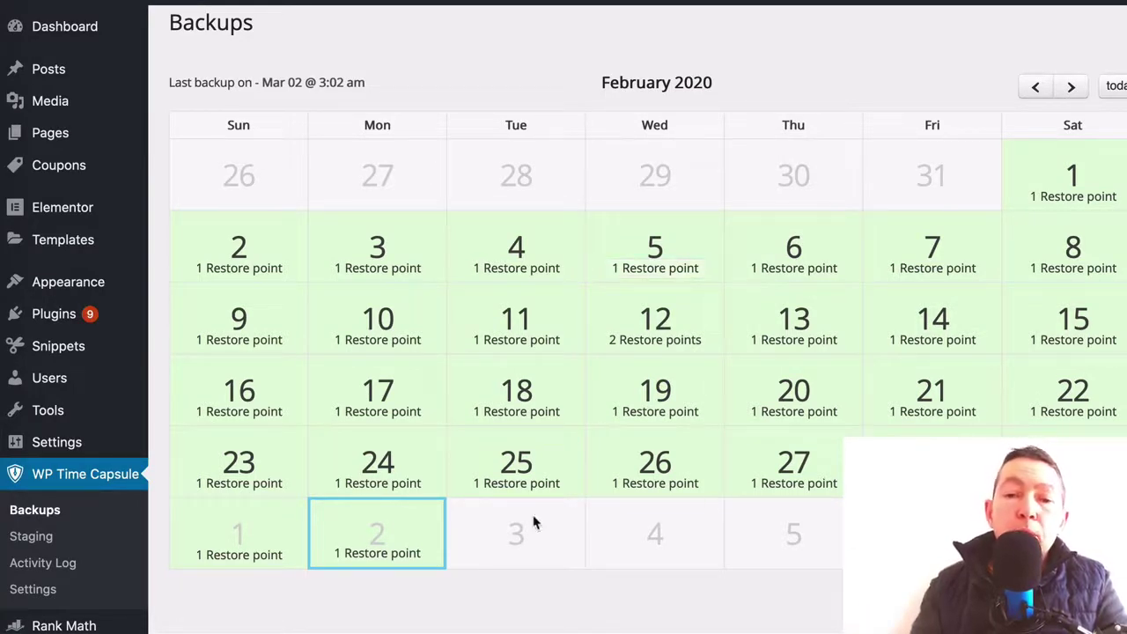
View the restore options for the 2nd March backup, and open Restore for theycallmehoz.com from the websites dashboard.
click(385, 560)
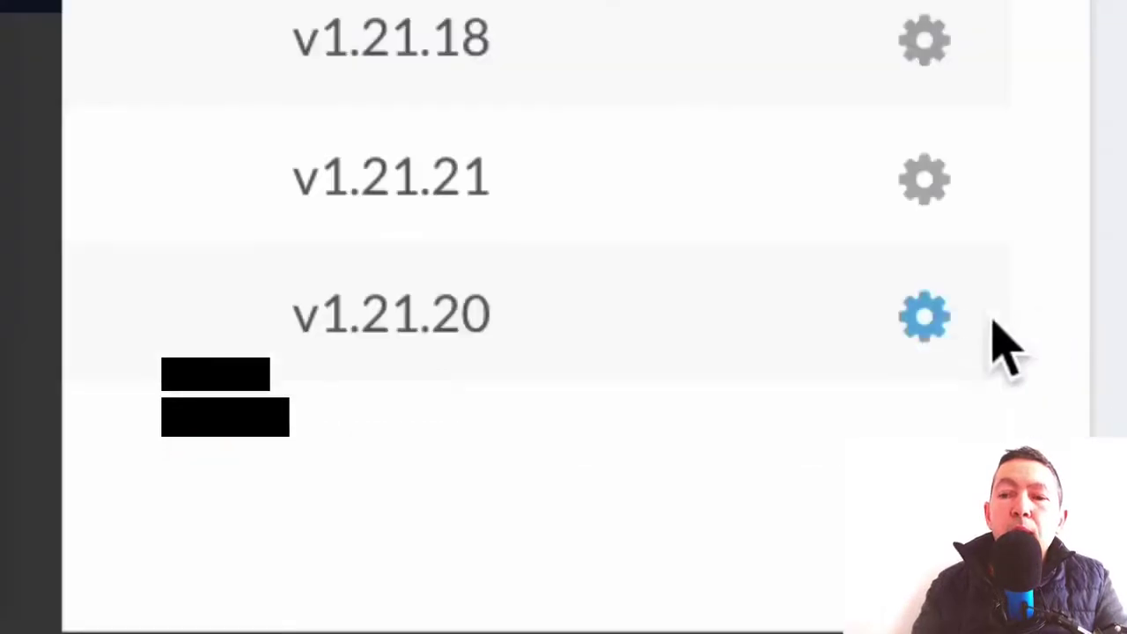
click(992, 444)
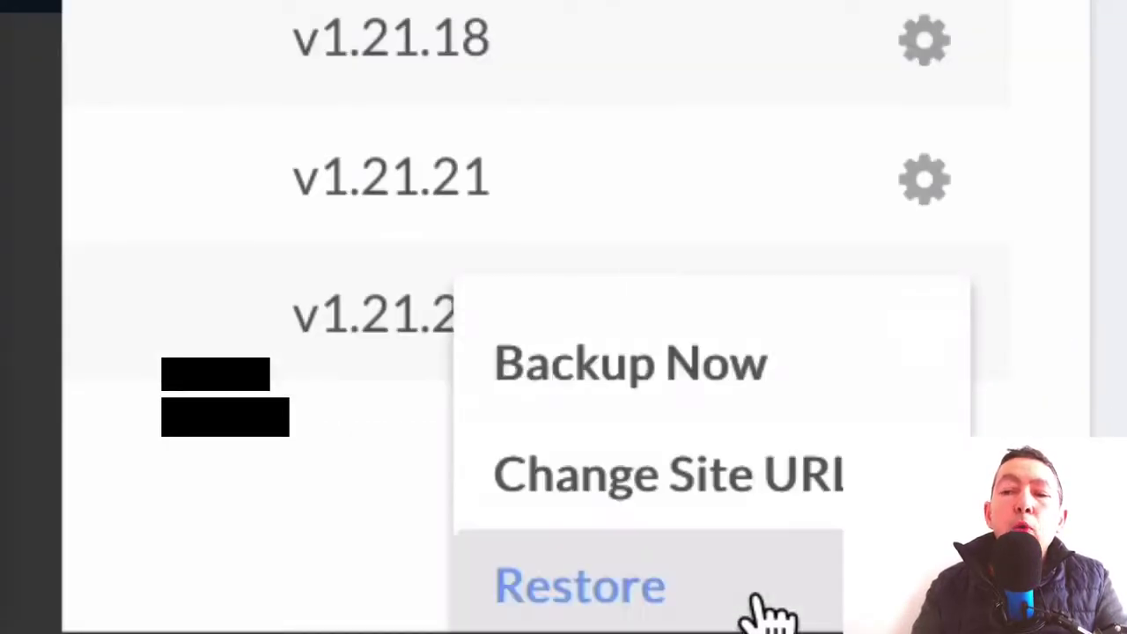
click(766, 607)
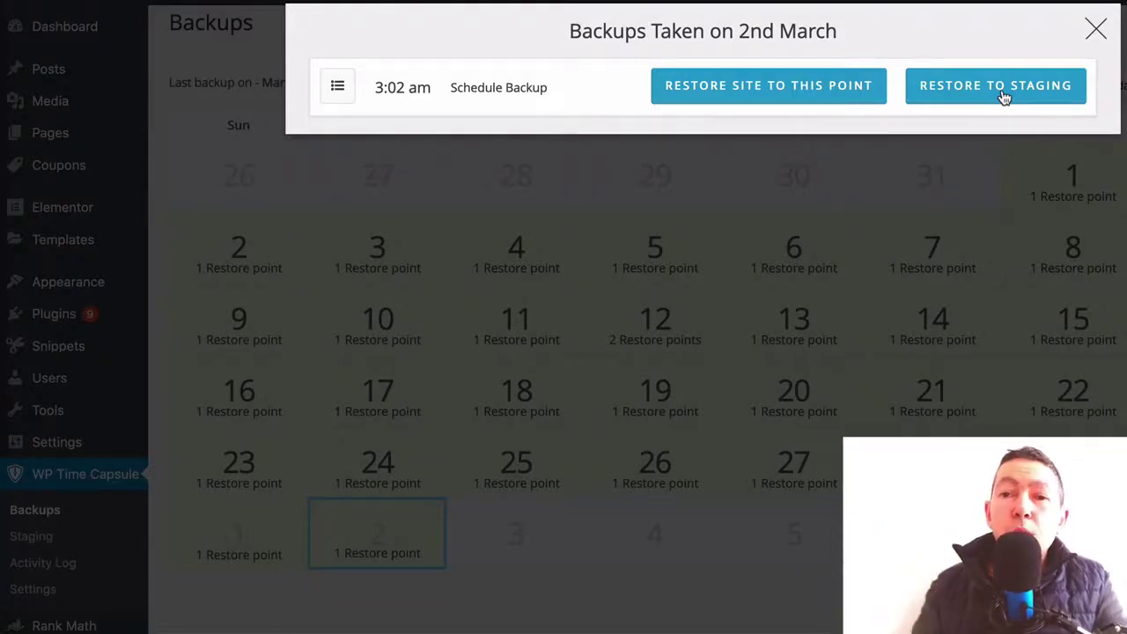
click(1094, 30)
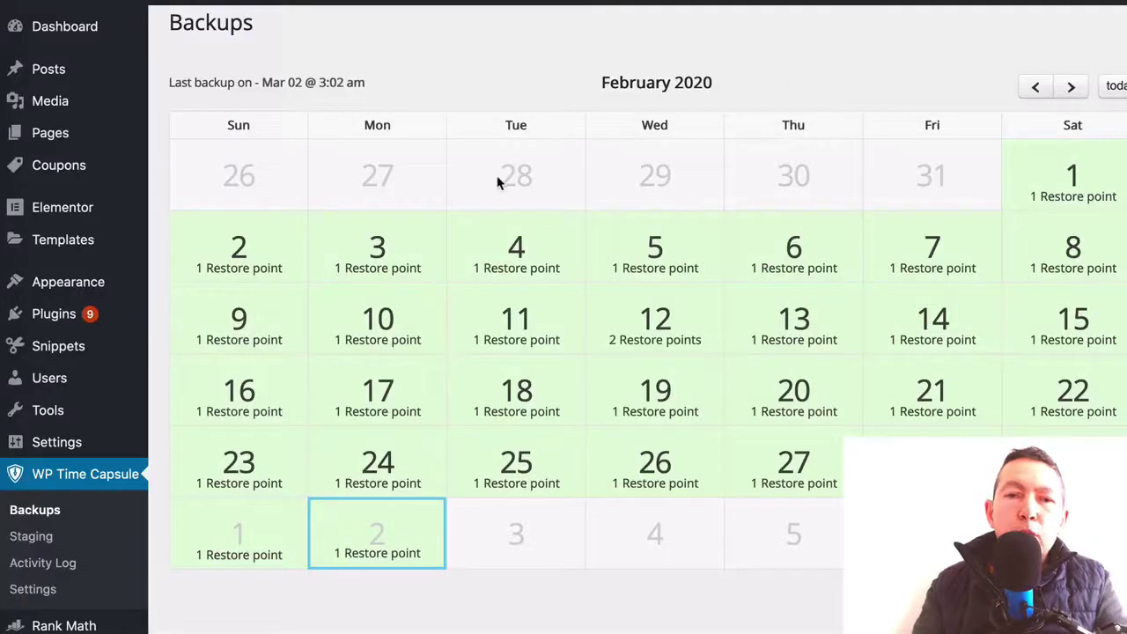
Open the site's installed plugins list and select all plugins for a bulk action.
mouse_move(83, 314)
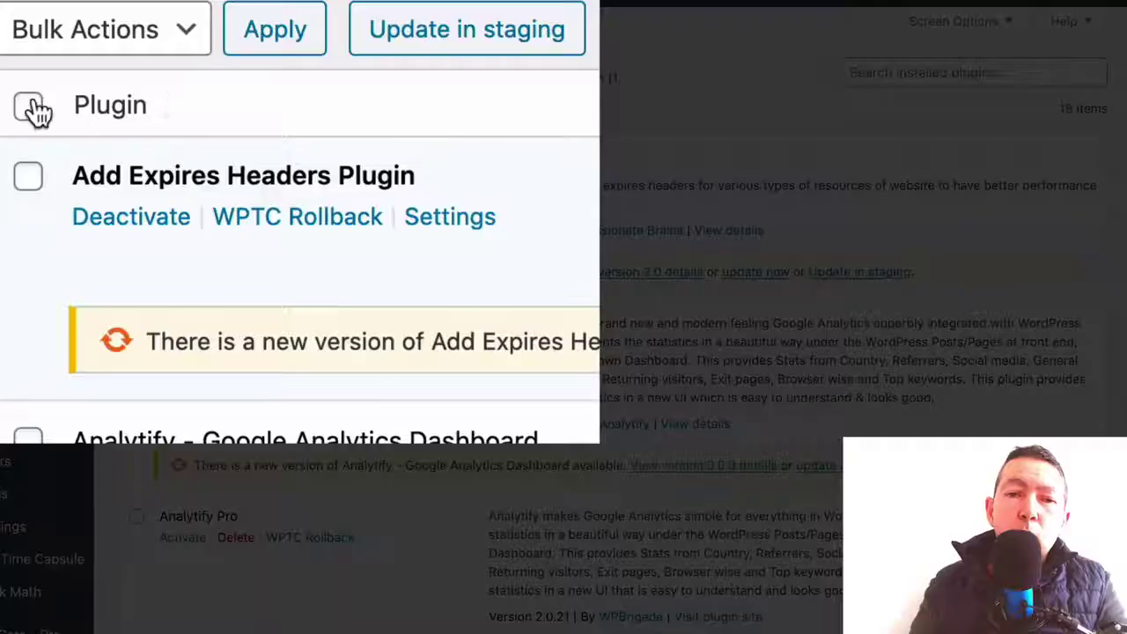
click(137, 149)
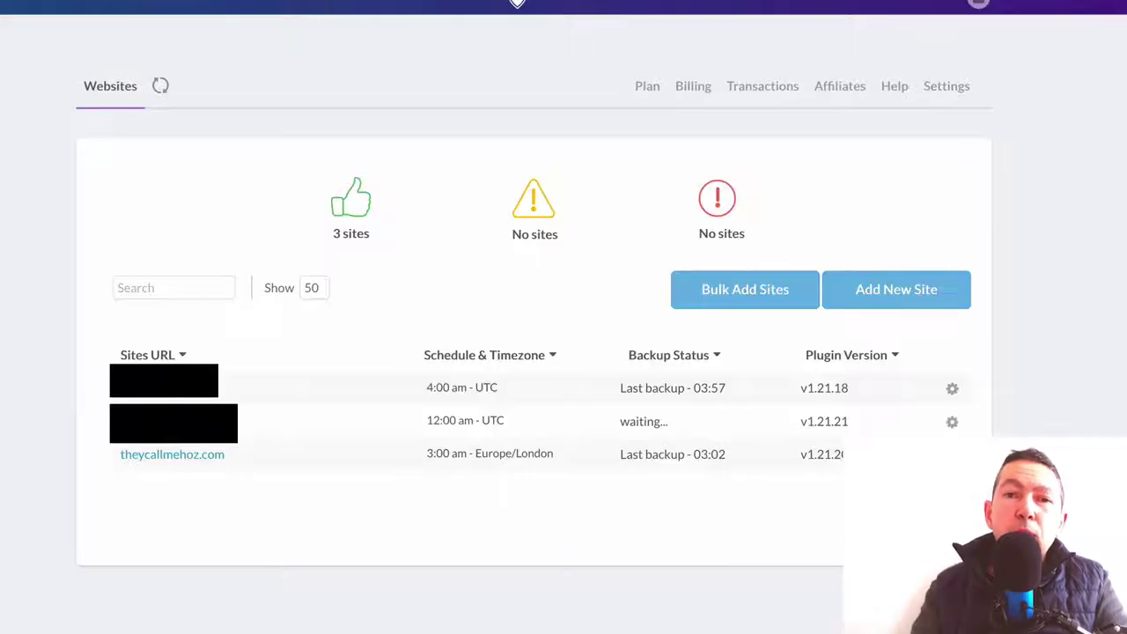
Switch to the WP Time Capsule dashboard and open the account's billing details.
click(694, 95)
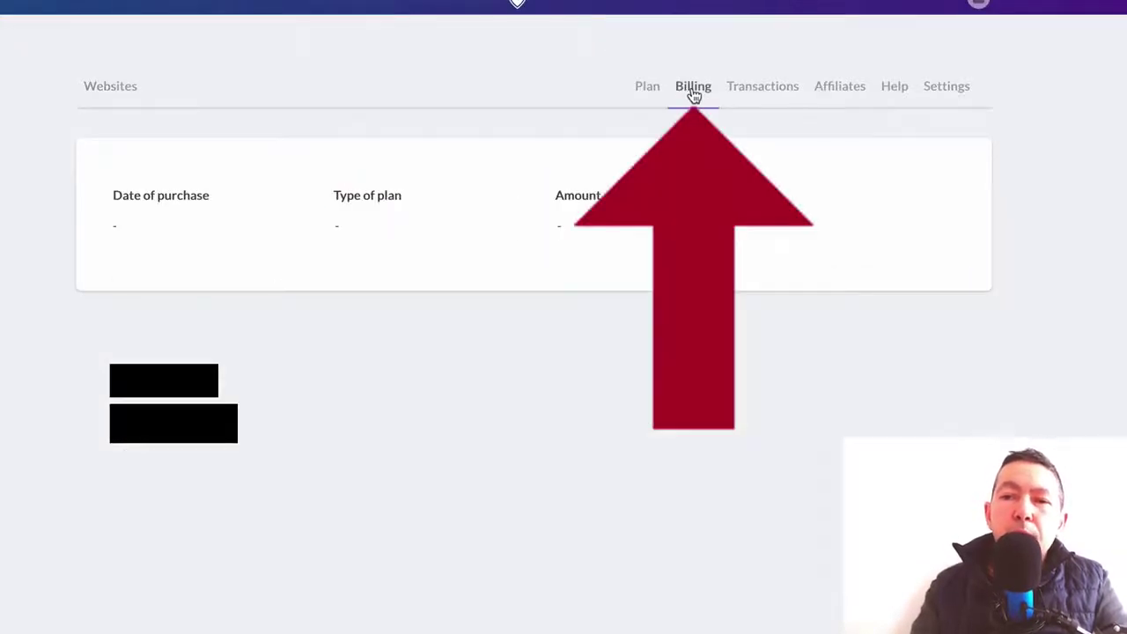